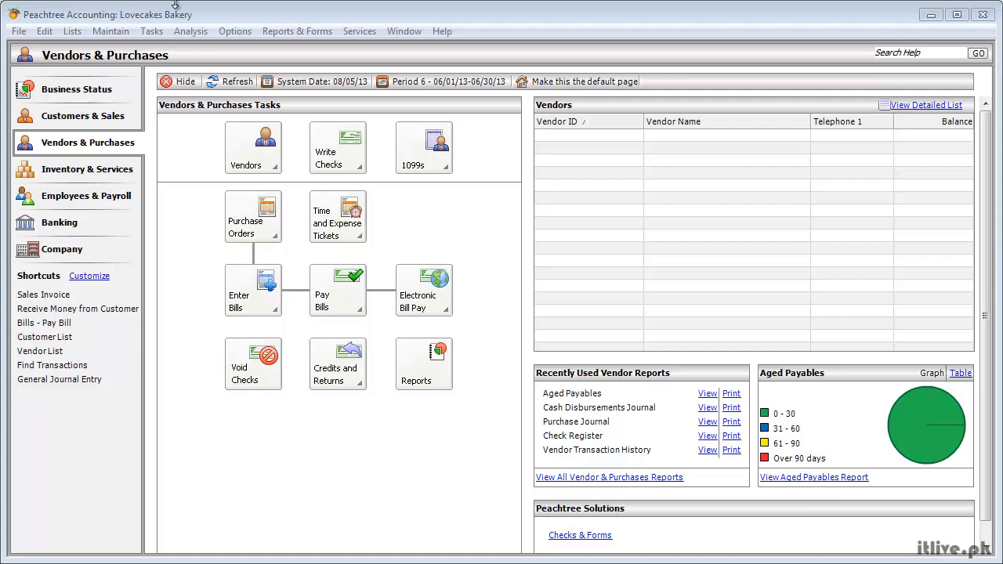
Step: Open the default information settings for inventory items
click(114, 34)
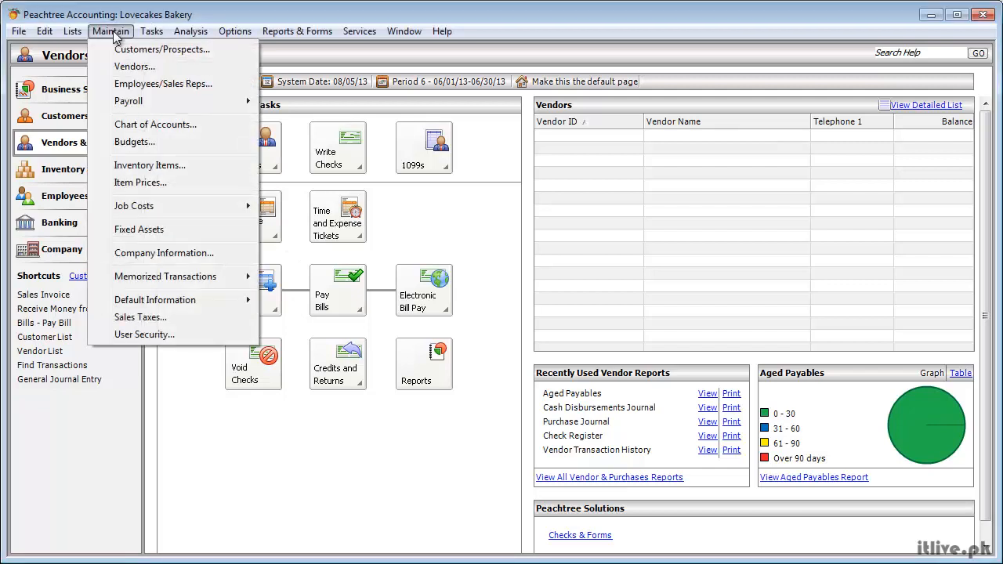
mouse_move(149, 305)
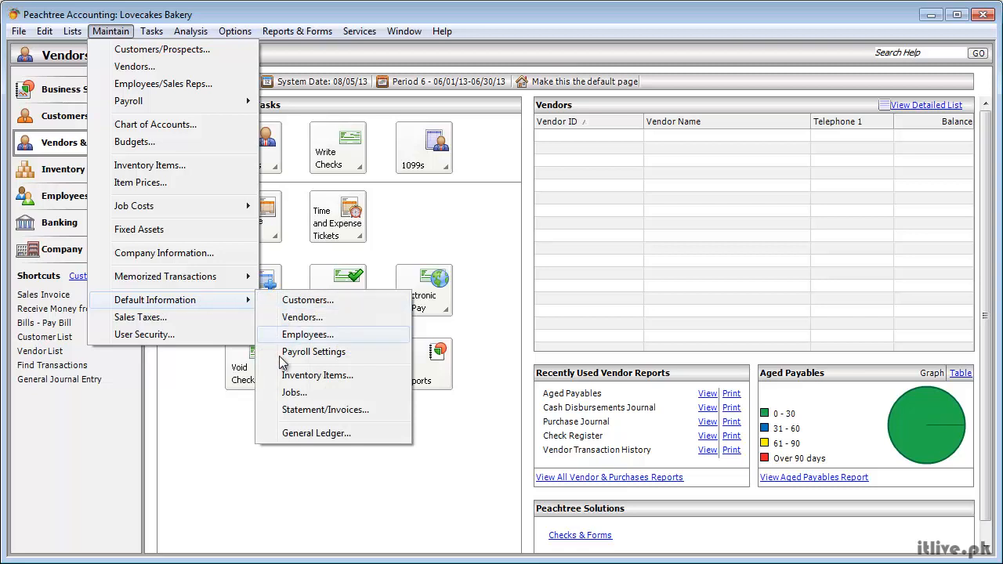
click(275, 381)
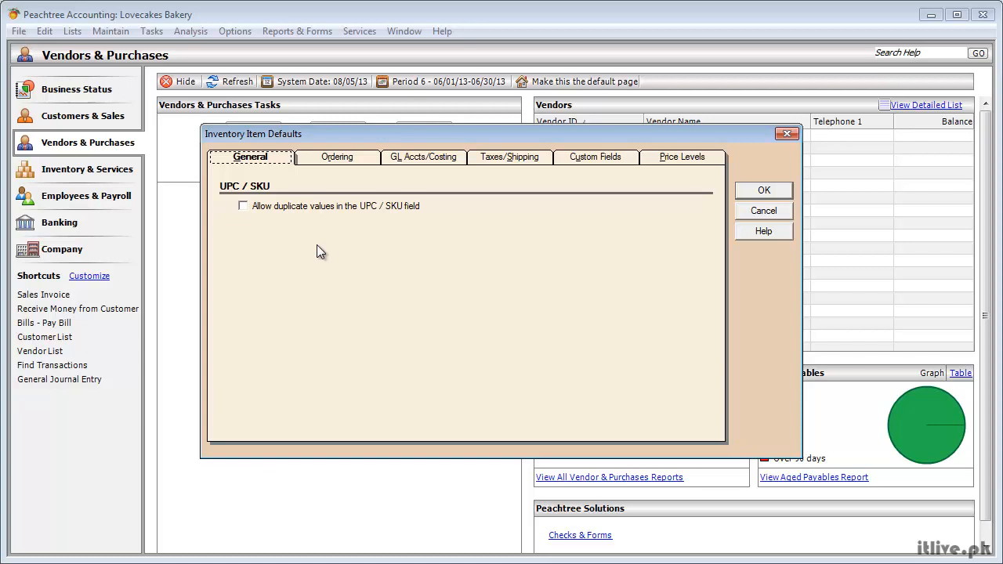
Step: Review the ordering defaults and the GL accounts and costing methods per item class, including the Assembly row
click(318, 160)
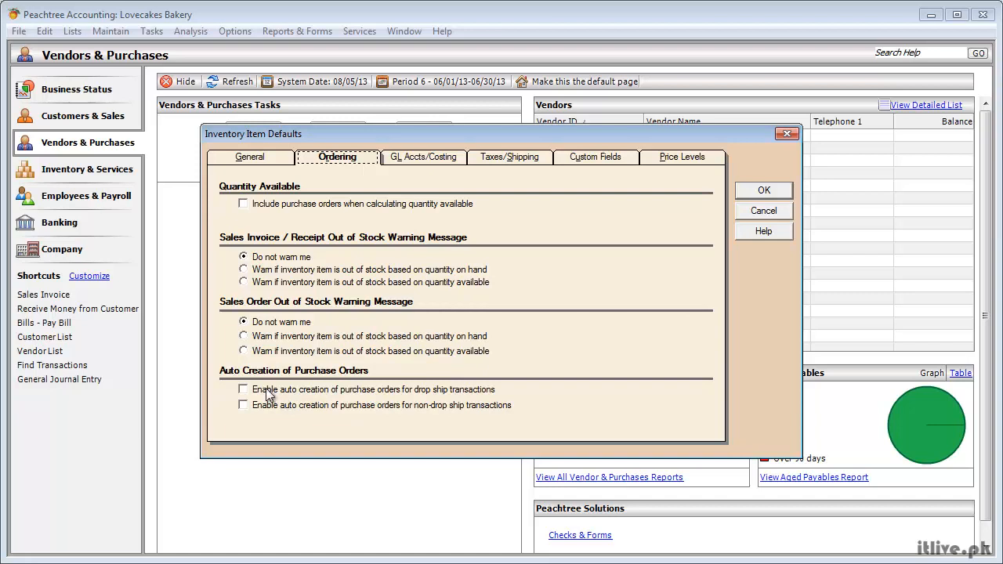
click(416, 159)
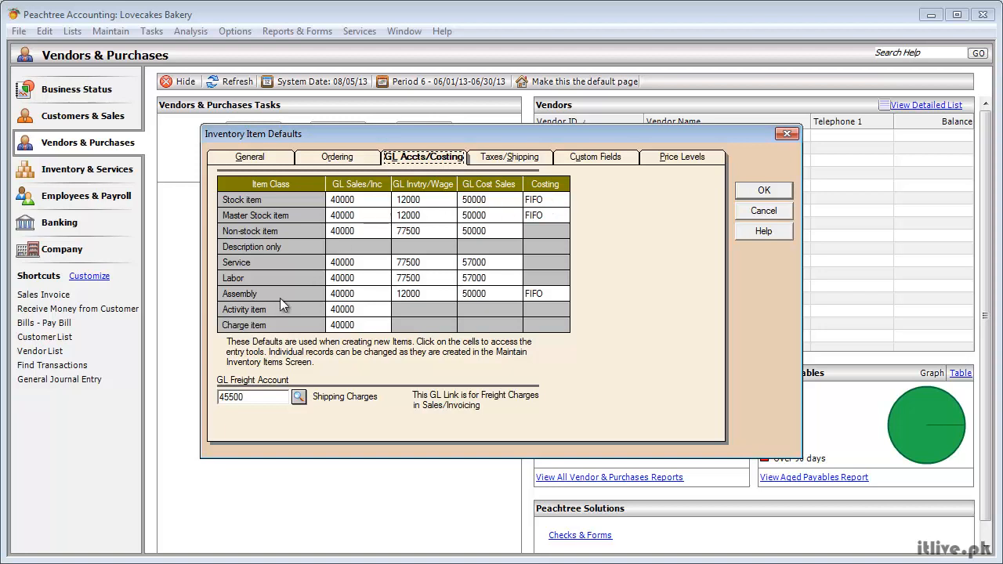
click(246, 295)
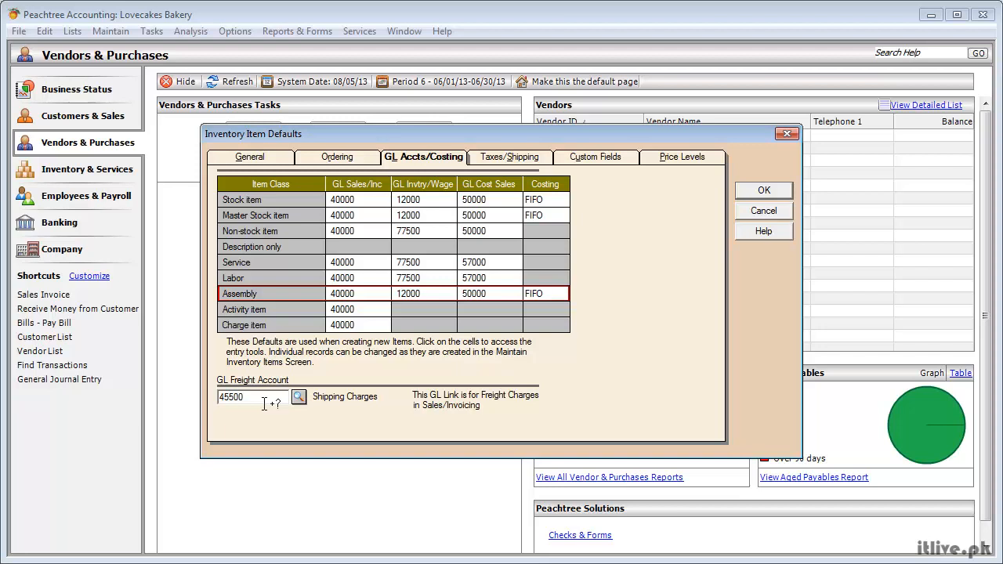
Step: Name item tax type 2 "Value Added Tax" and mark tax types 2 and 3 as taxable
click(501, 158)
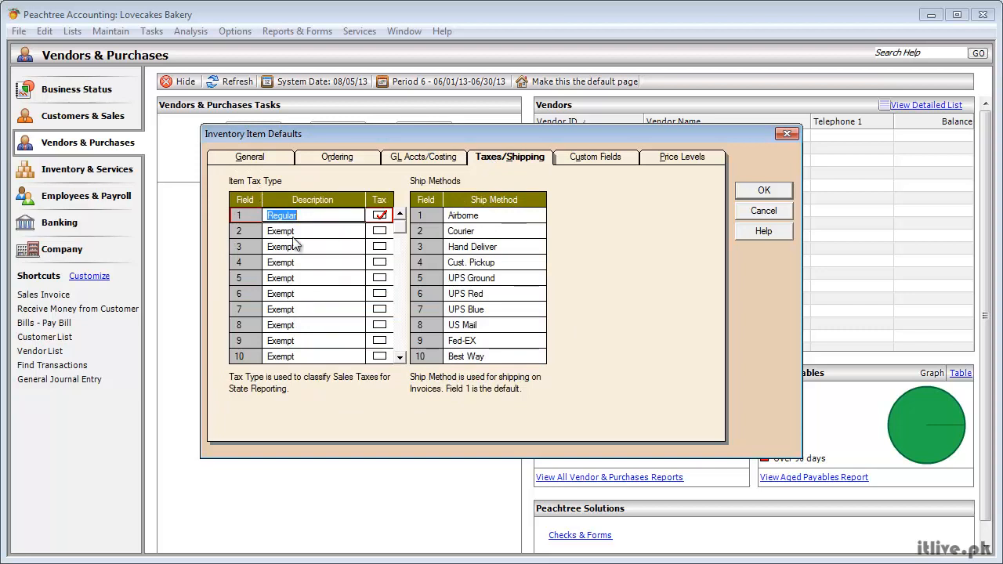
key(Down)
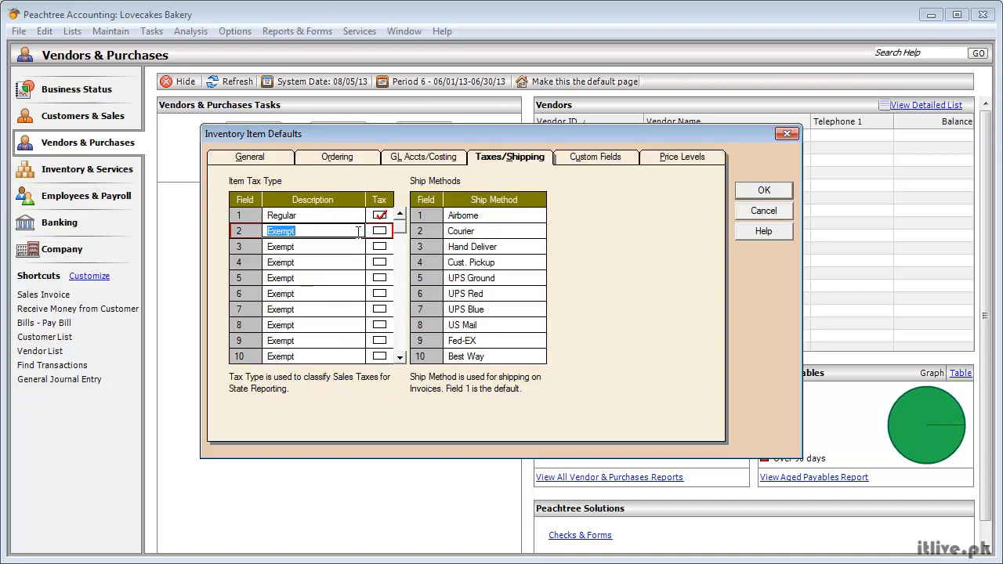
click(304, 235)
click(251, 232)
text(Value Added Tax)
click(379, 232)
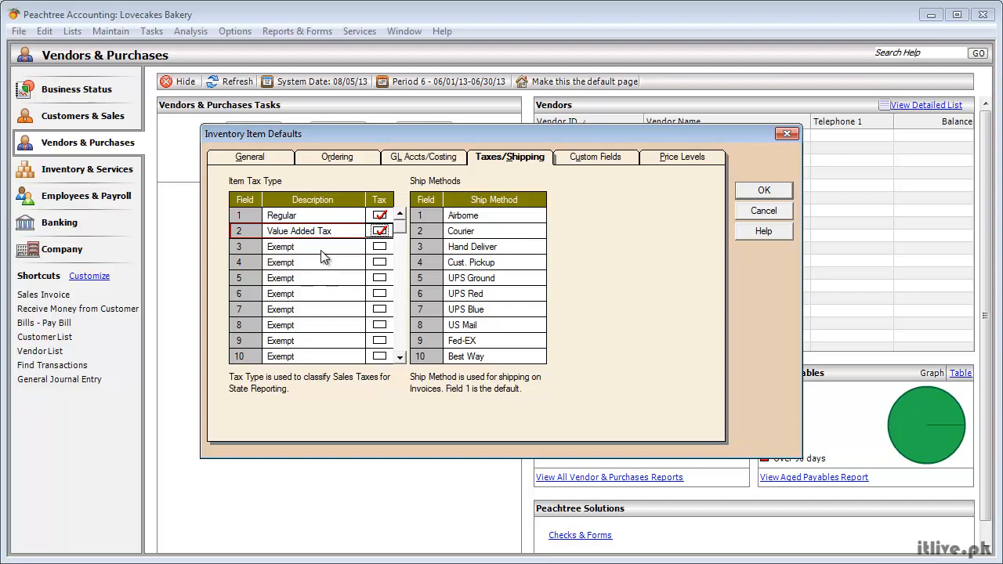
click(384, 250)
click(383, 249)
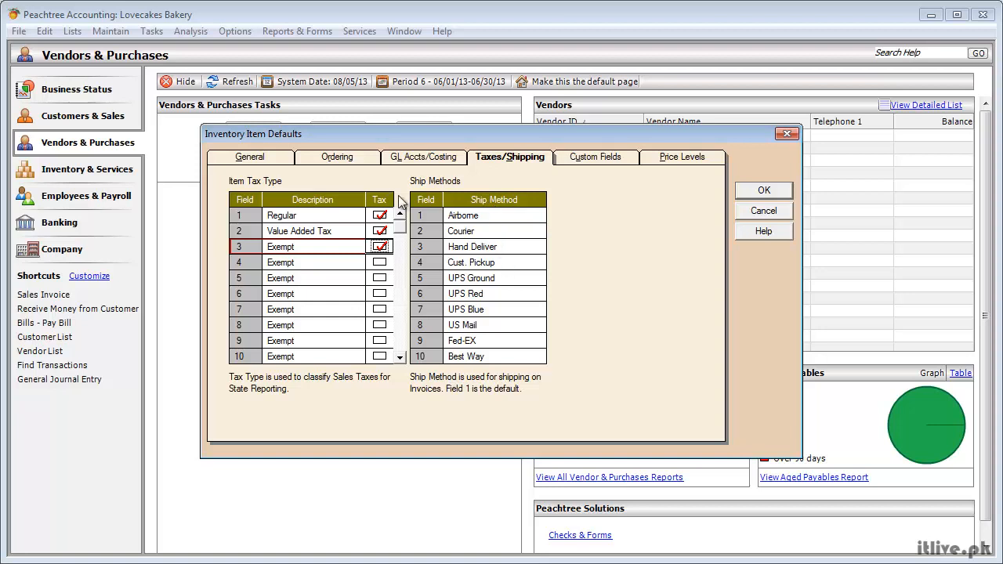
Step: Replace ship method 1 with "Cust. Pickup", copied from ship method 4
click(489, 215)
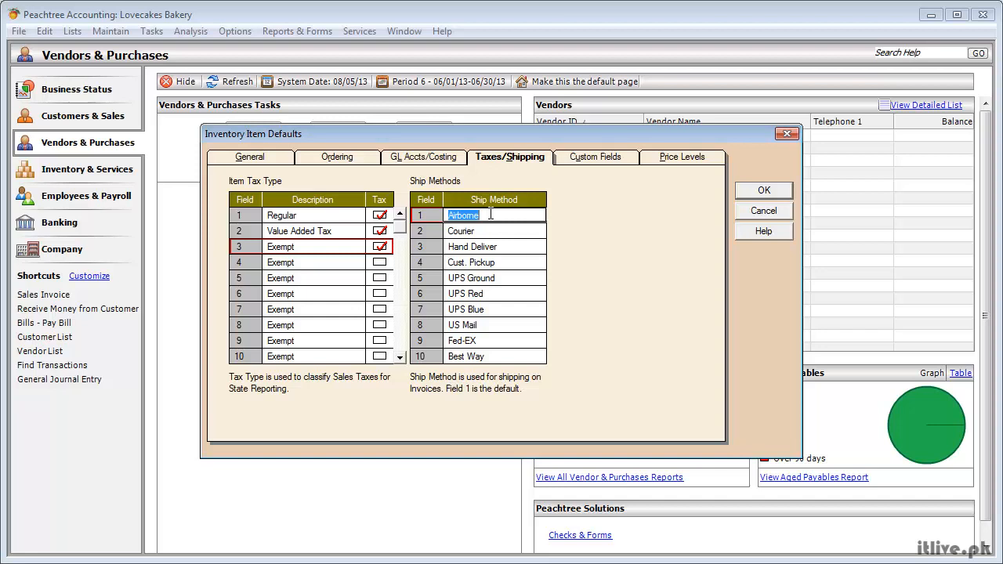
click(519, 263)
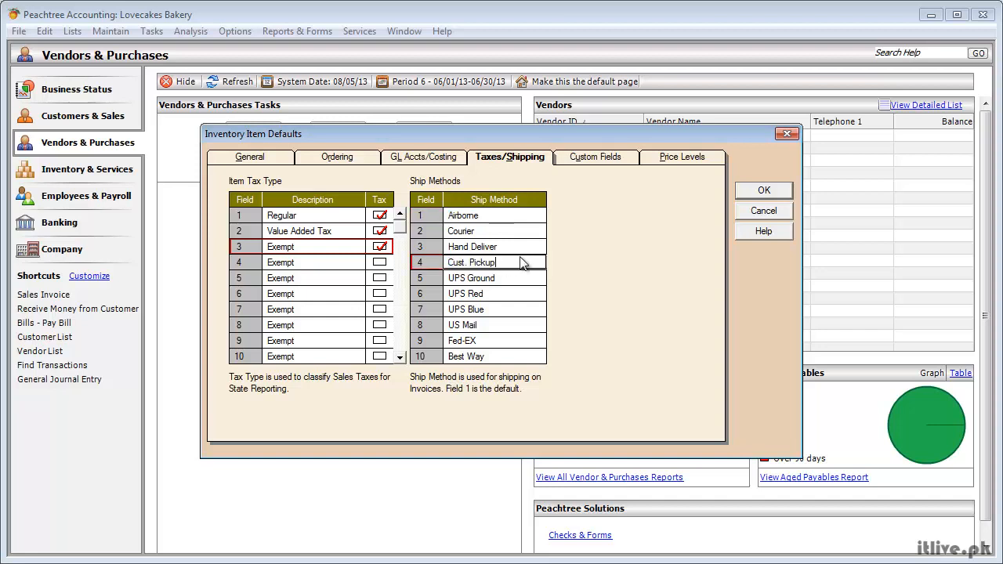
click(519, 263)
key(ctrl+c)
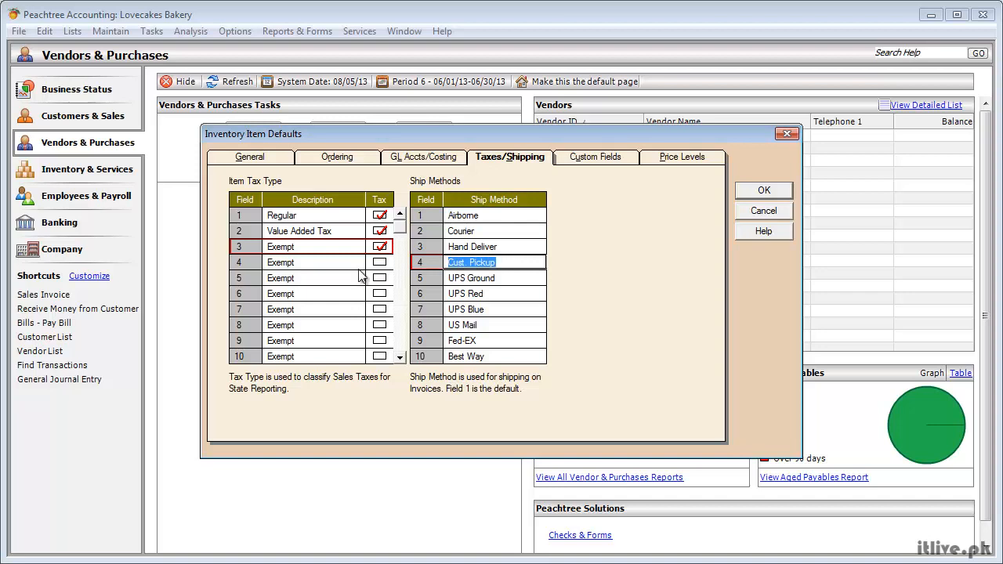
click(485, 216)
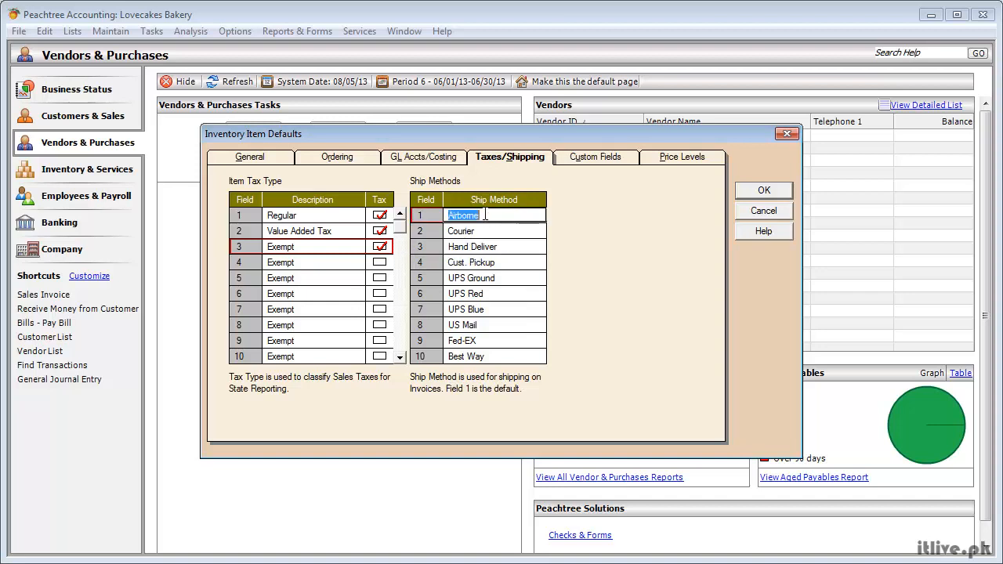
key(ctrl+v)
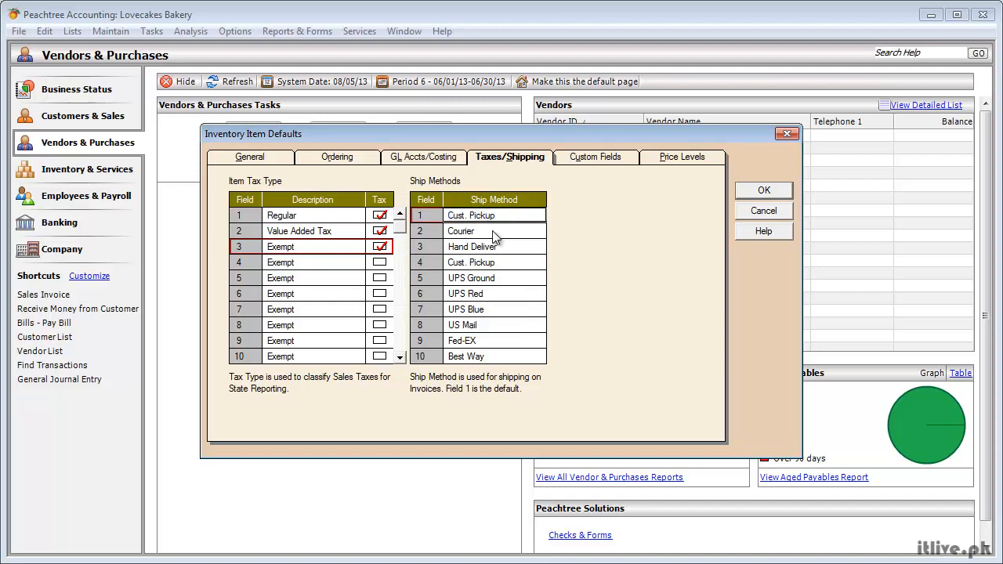
Step: Set ship methods 2, 3 and 4 to "Home Delivery", "Standard Mail" and "Same Day Delivery"
click(494, 232)
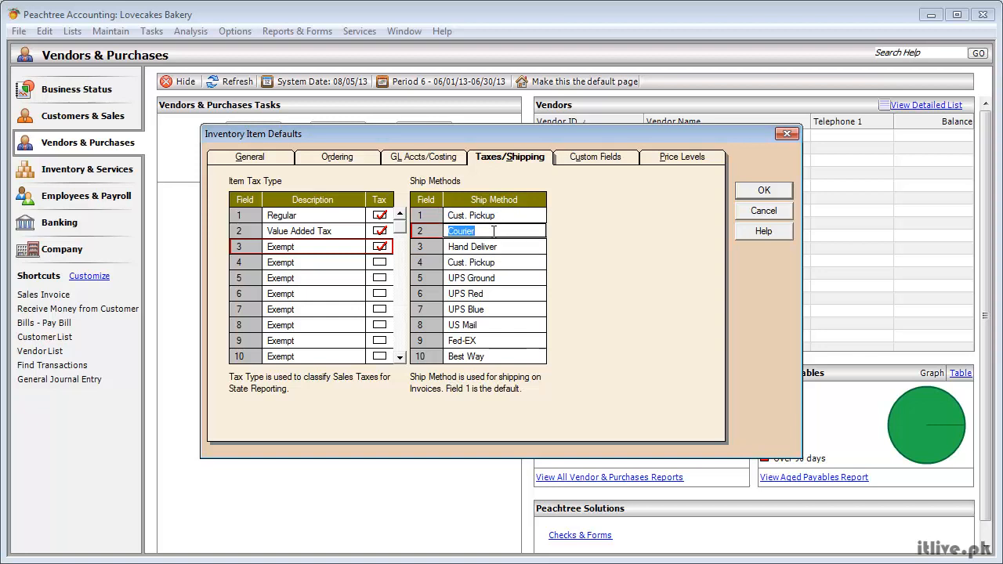
text(Home Delivery)
click(534, 249)
text(Standard)
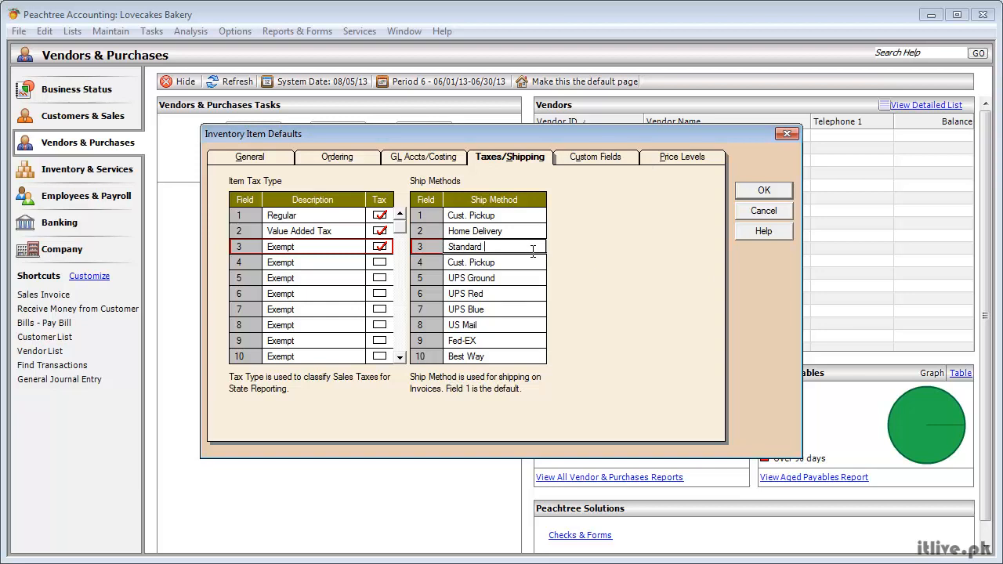
text( Mail)
click(506, 263)
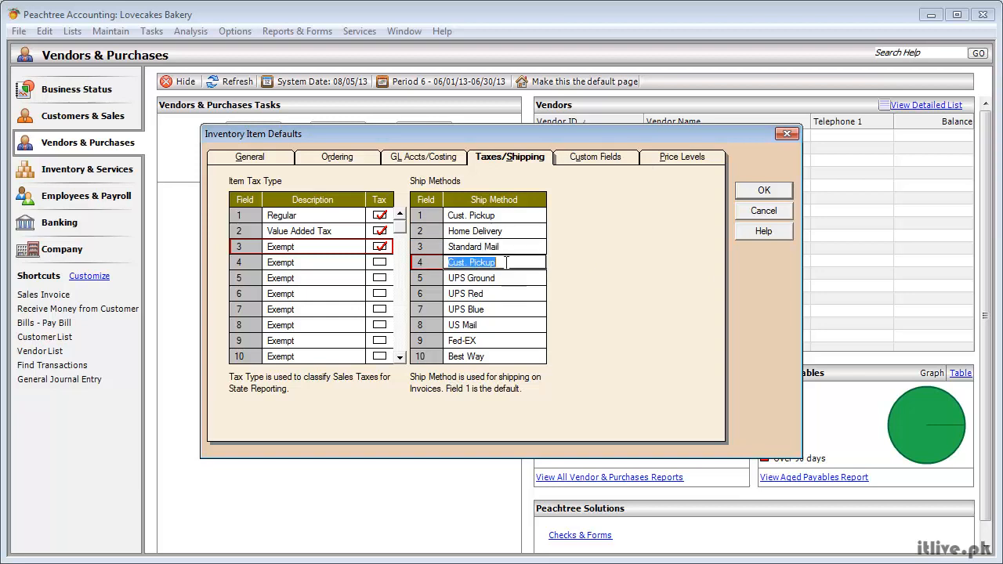
text(Same Day Delivery)
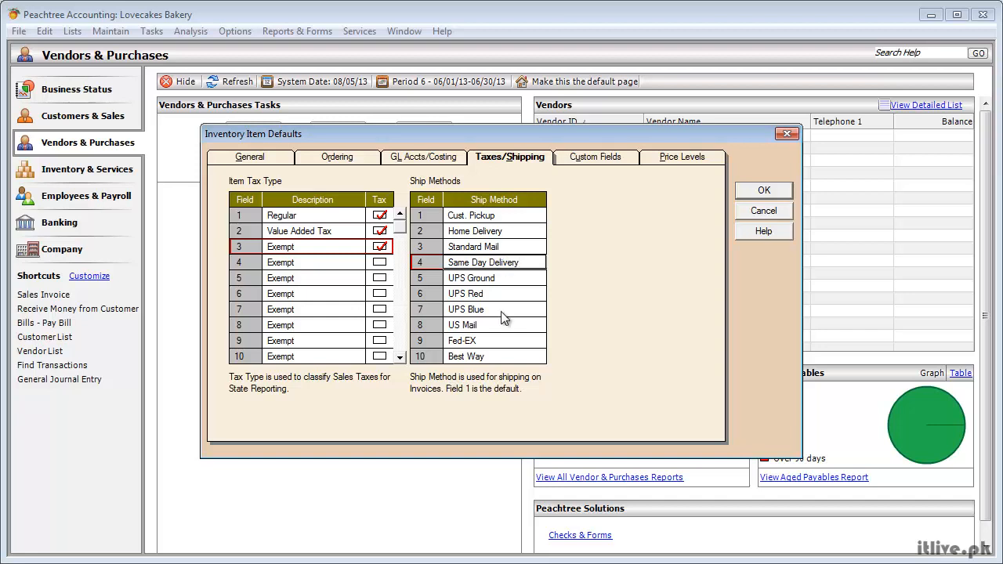
Step: Clear the names of ship methods 5 through 10
click(502, 295)
click(508, 277)
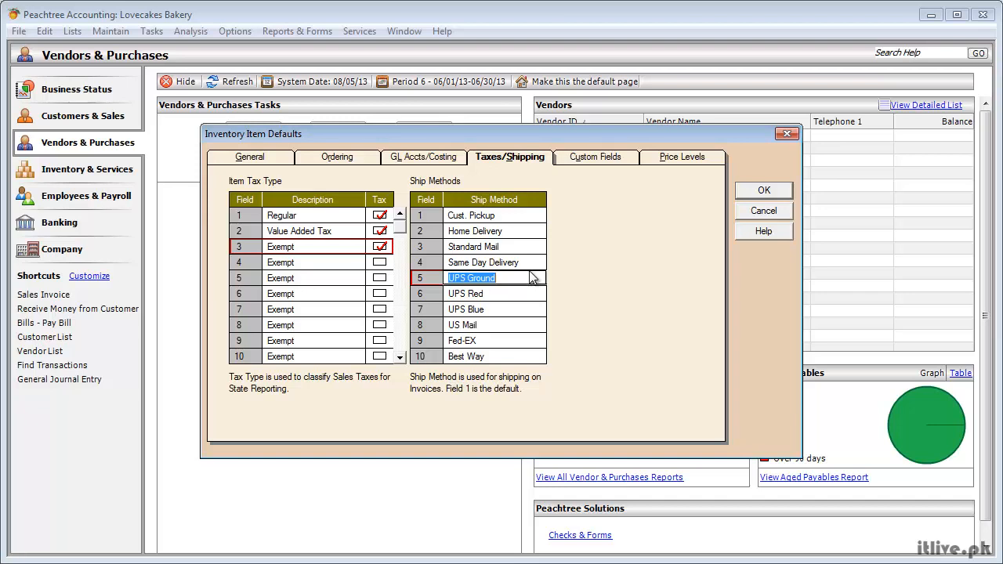
key(Delete)
click(514, 295)
key(Delete)
click(510, 310)
key(Delete)
click(504, 325)
key(Delete)
click(498, 342)
key(Delete)
click(498, 354)
key(Delete)
click(497, 296)
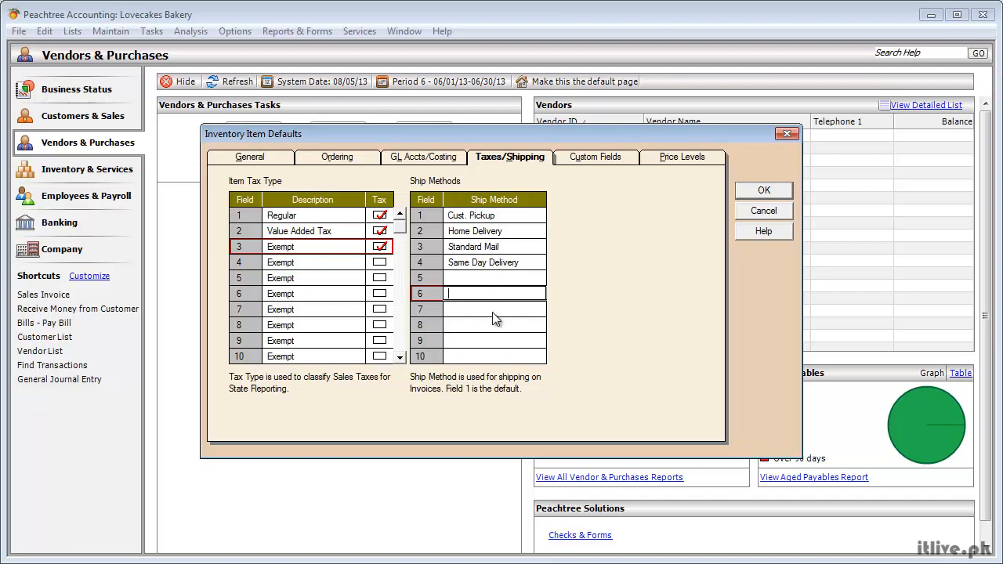
click(555, 220)
Step: Review the custom field labels for inventory items and which of them are enabled
click(597, 160)
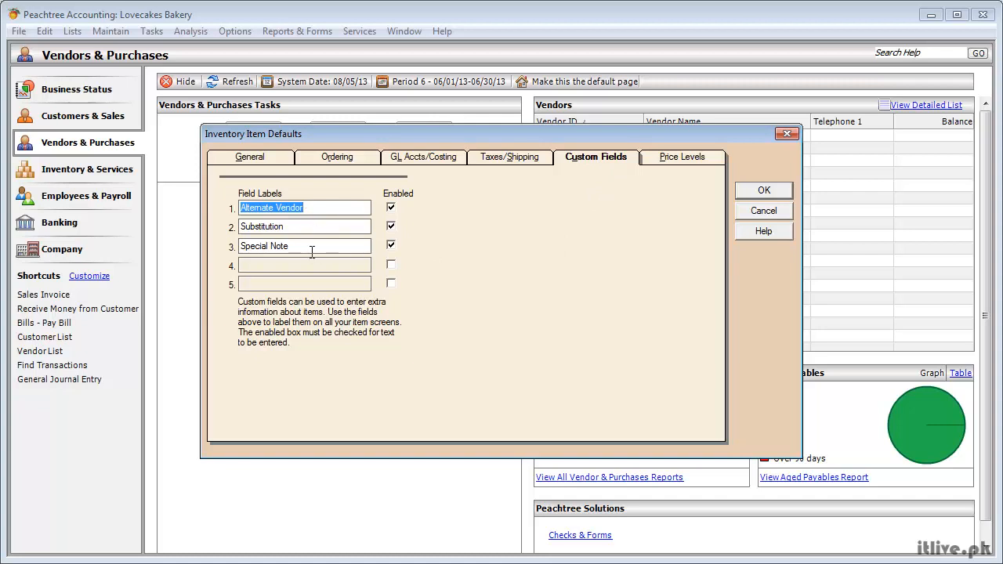
click(316, 207)
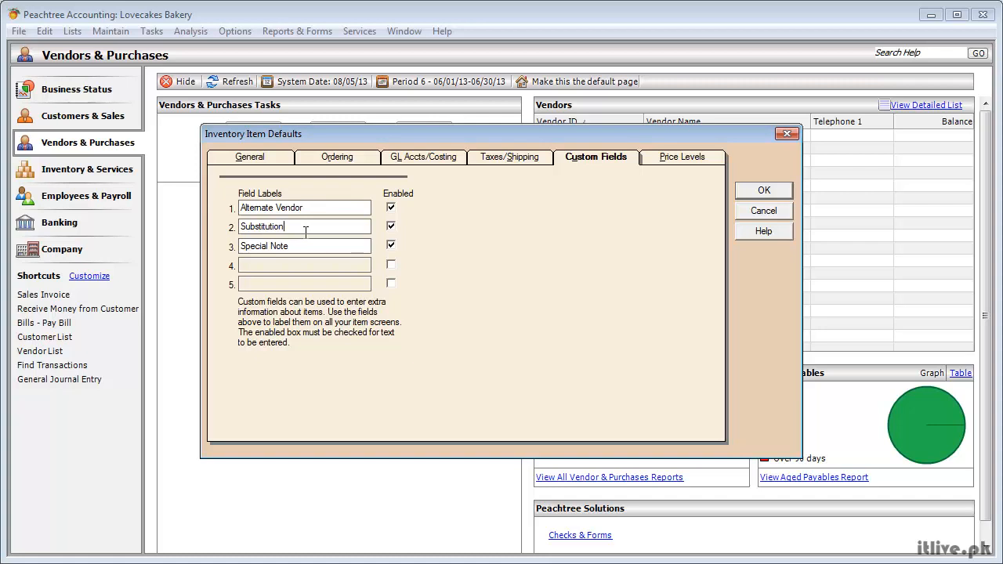
click(306, 228)
Step: Rename price level 2 as "Disounted" and price level 3 as "Sale Price"
click(669, 159)
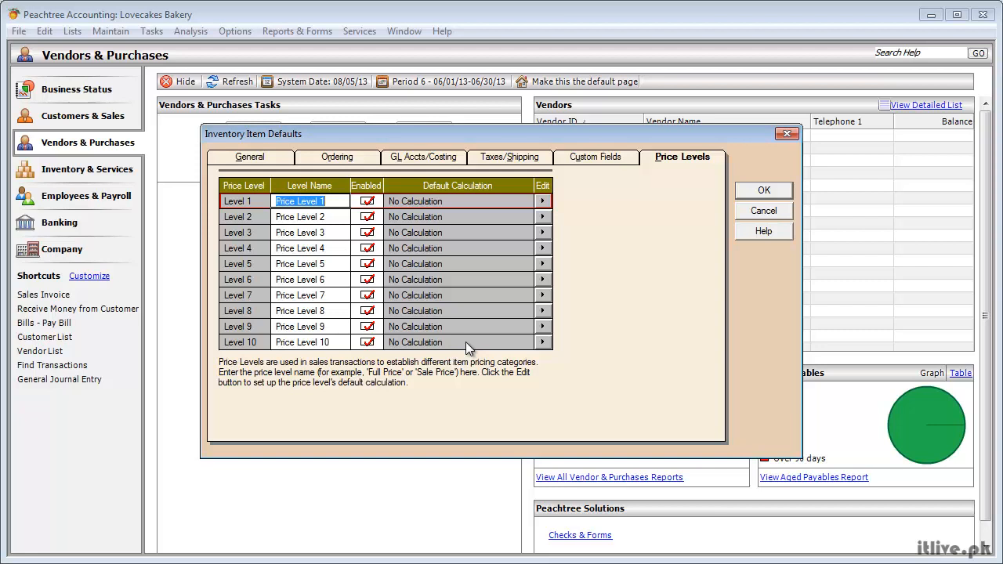
click(330, 217)
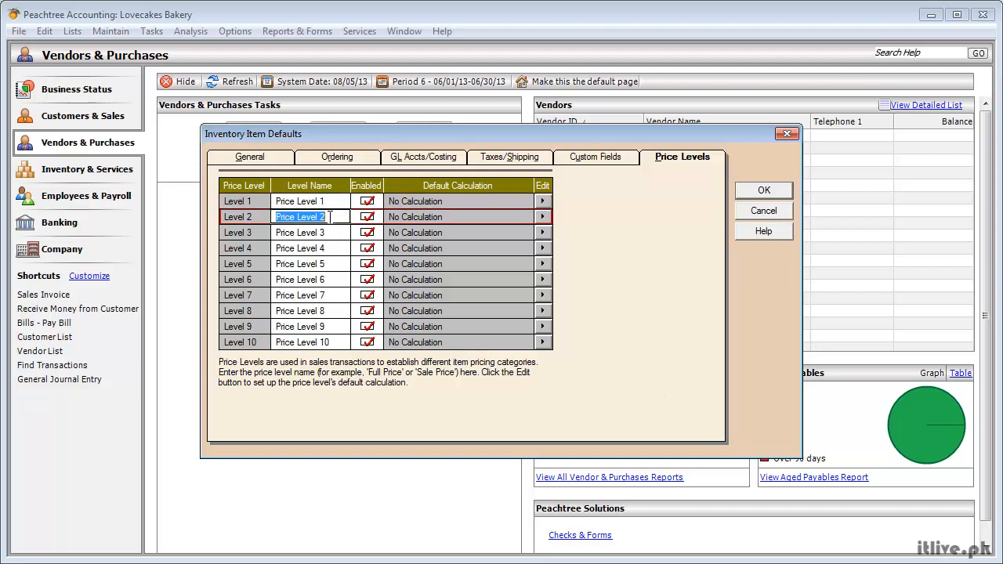
text(Disountef)
key(BackSpace)
text(d)
key(Down)
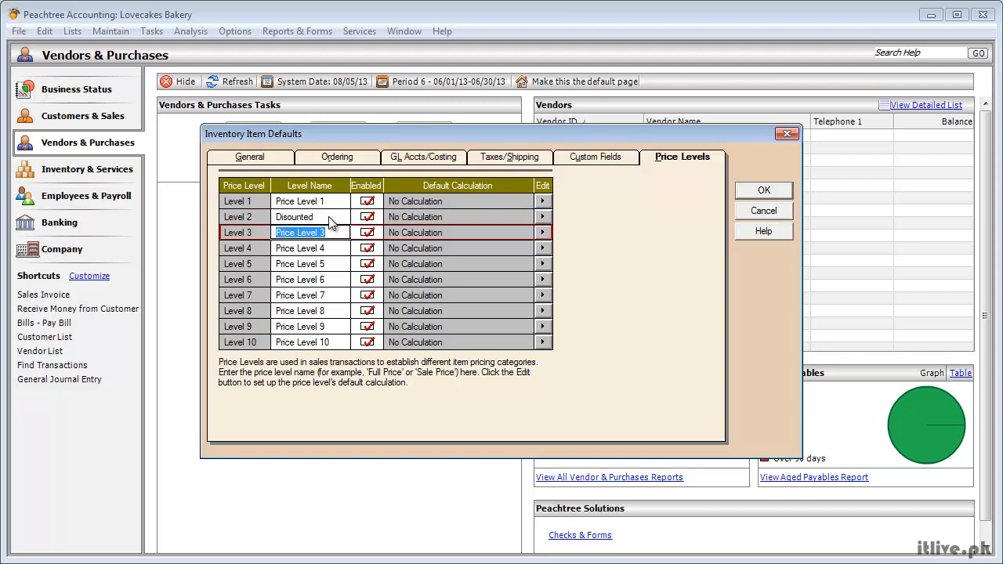
text(Sale Price)
click(250, 291)
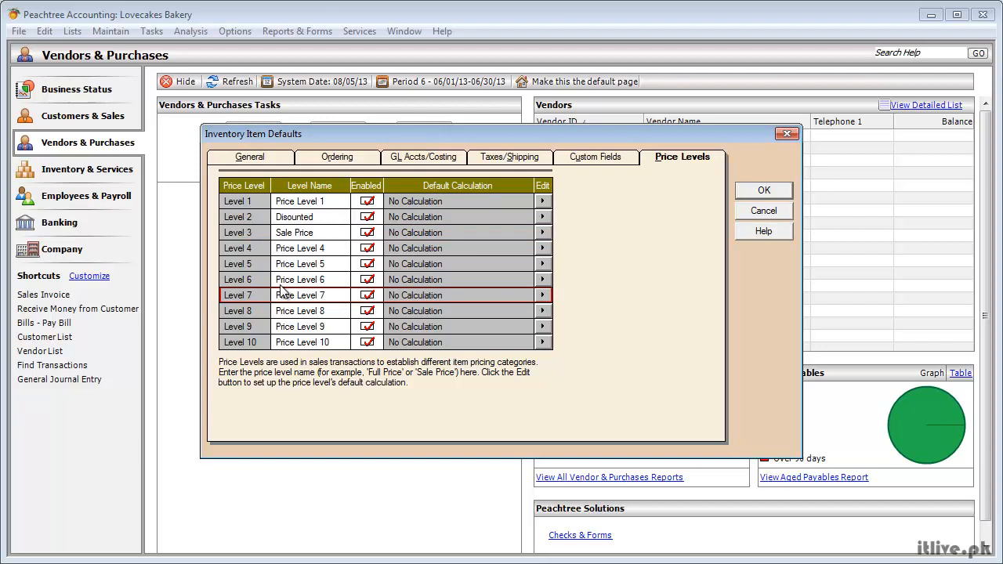
Step: Try basing the level 2 default price on Price Level 1 with Increase by Percent and No Rounding, then cancel
click(327, 217)
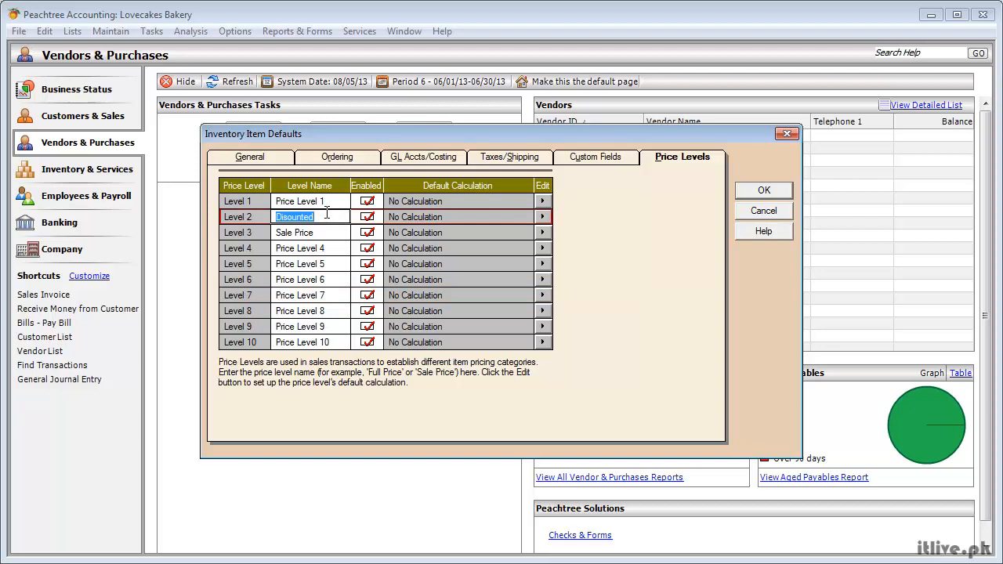
click(546, 216)
click(379, 290)
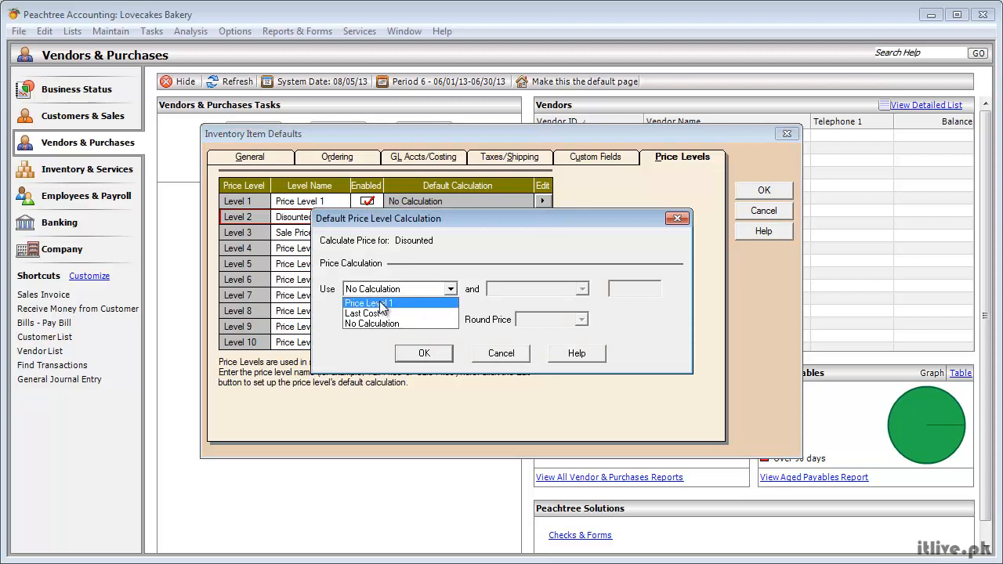
click(383, 305)
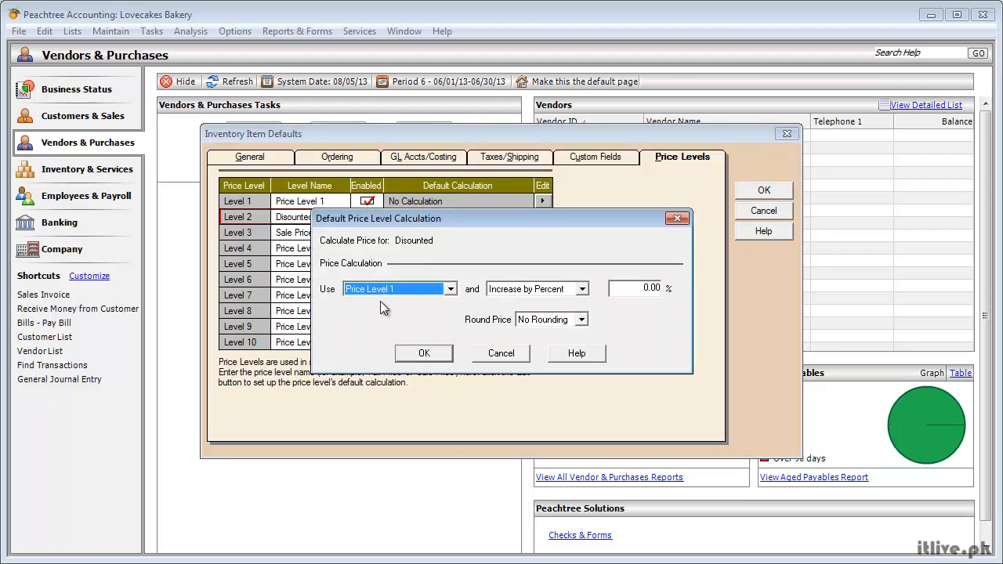
click(580, 288)
click(529, 299)
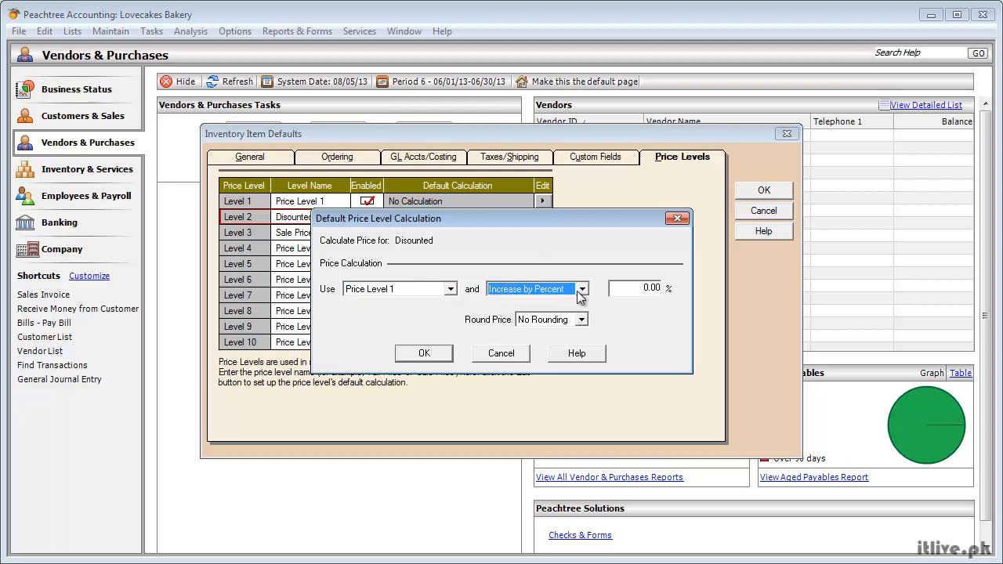
click(551, 321)
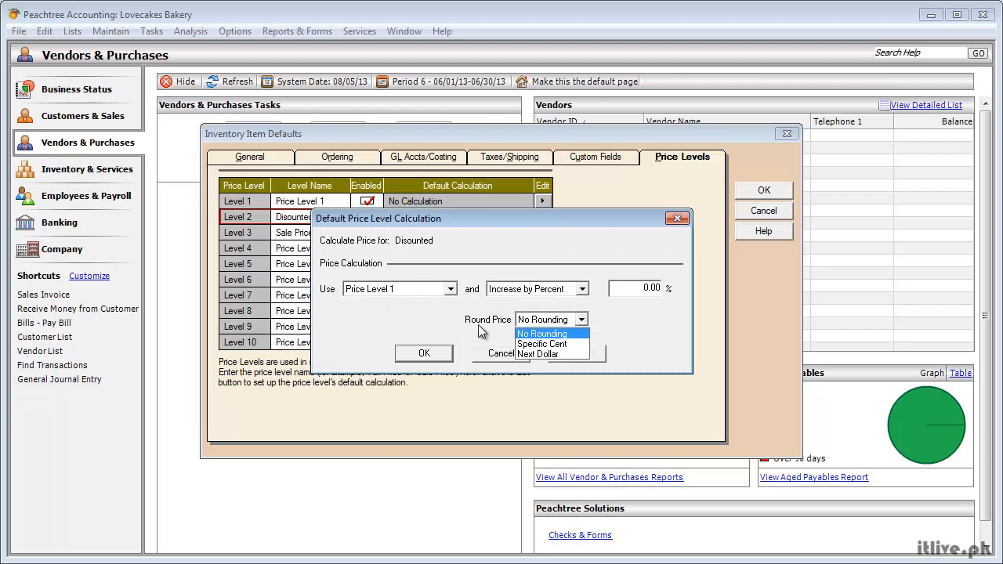
click(542, 334)
click(502, 354)
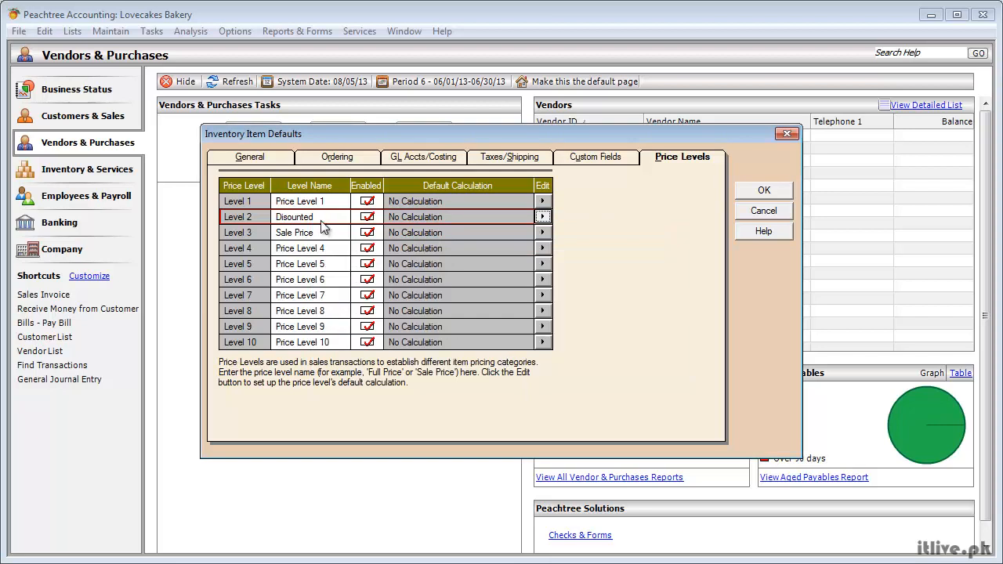
Step: Try basing the Sale Price level's default calculation on Last Cost, check the increase and decrease options, and cancel
click(542, 232)
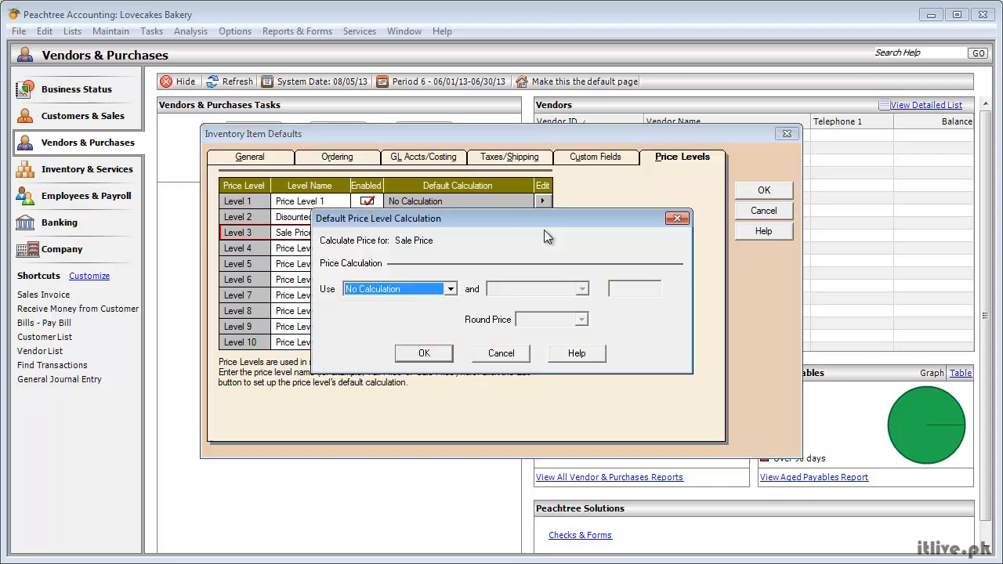
click(435, 291)
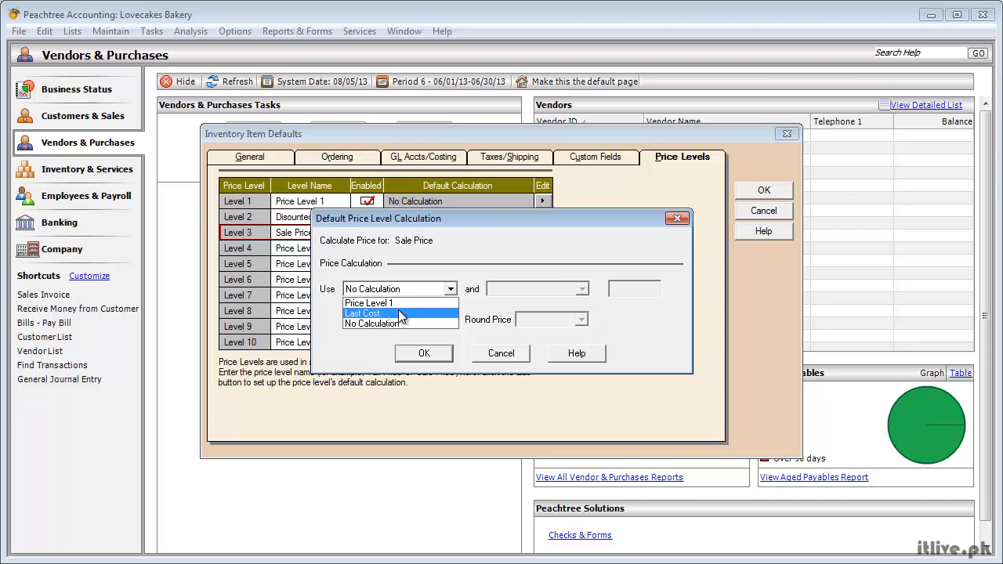
click(400, 314)
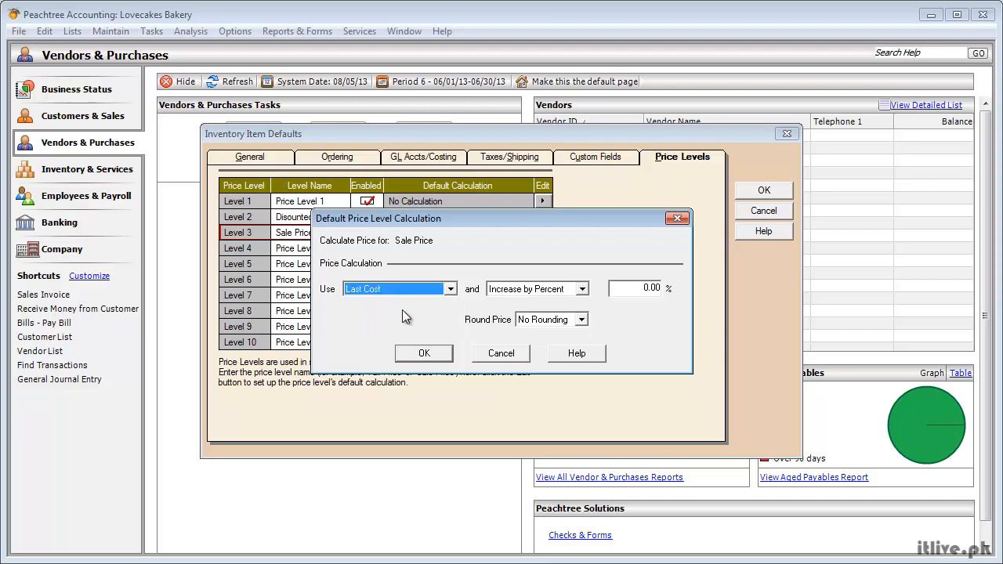
click(581, 290)
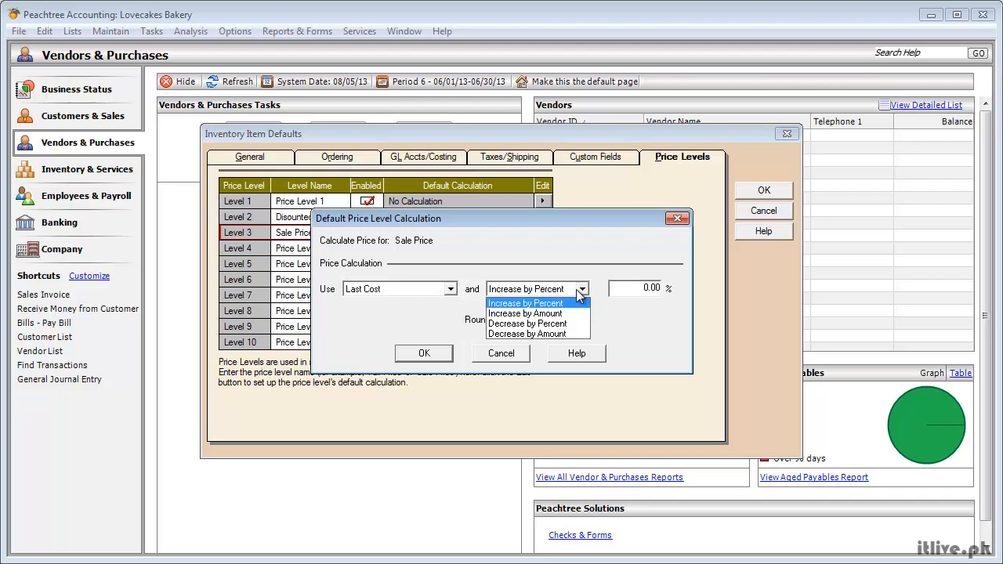
click(615, 332)
click(502, 353)
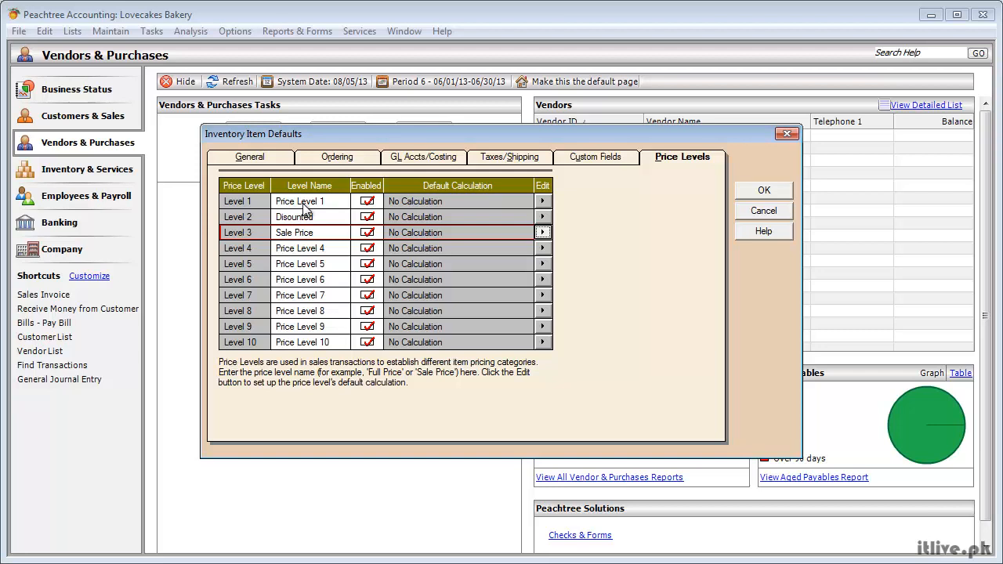
Step: Leave the inventory item defaults and save the changes made to the price levels
click(543, 230)
click(745, 210)
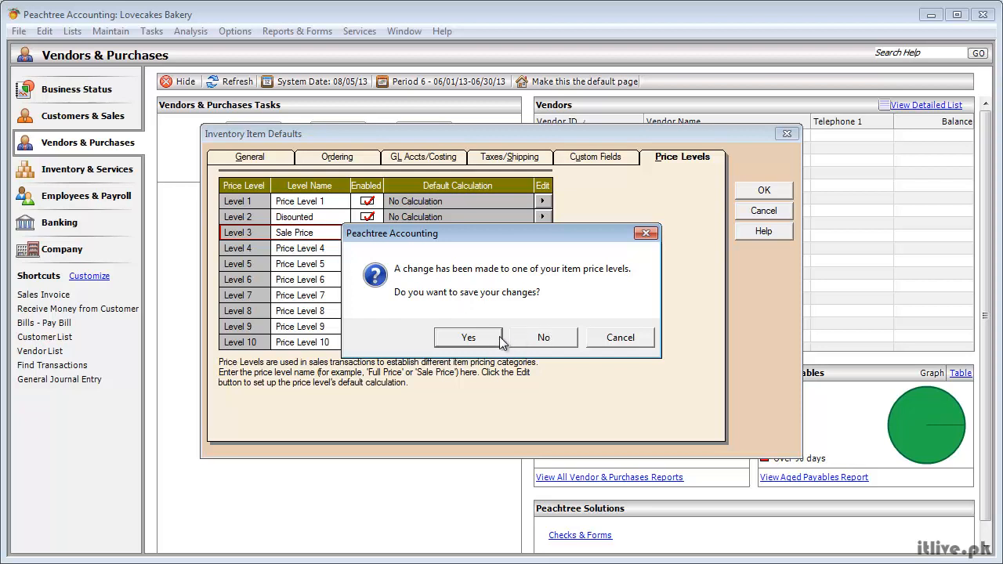
click(469, 338)
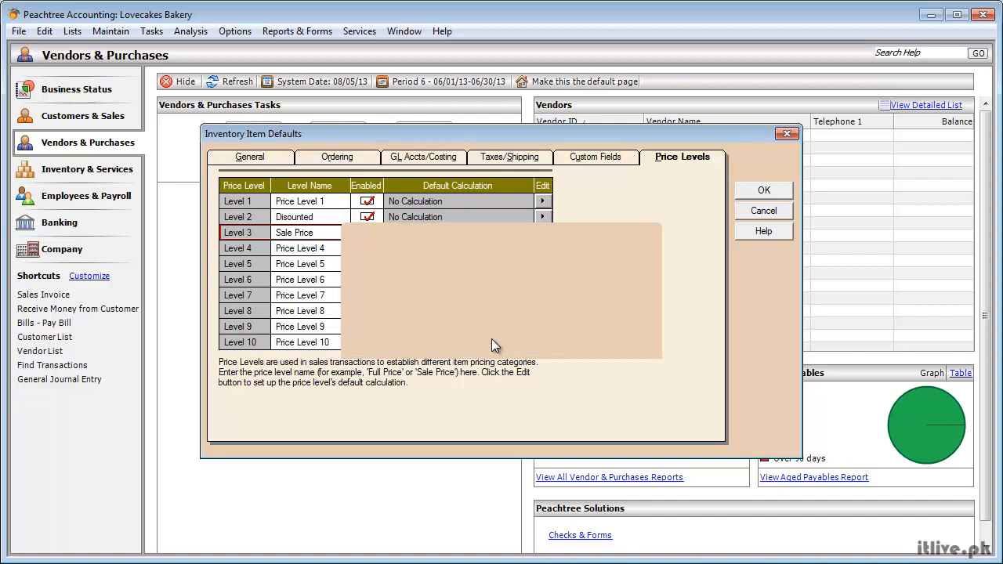